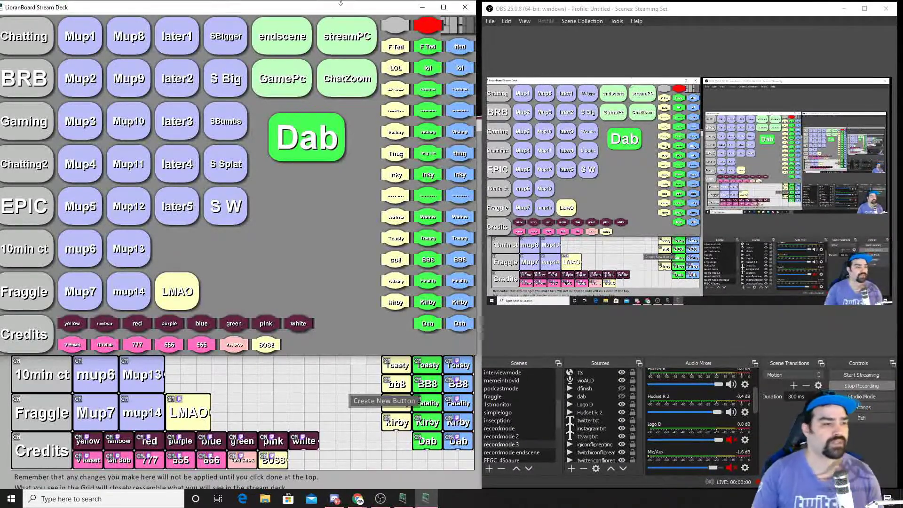
- Review the commands assigned to the purple colour button, close the list, and return to the stream deck
click(292, 400)
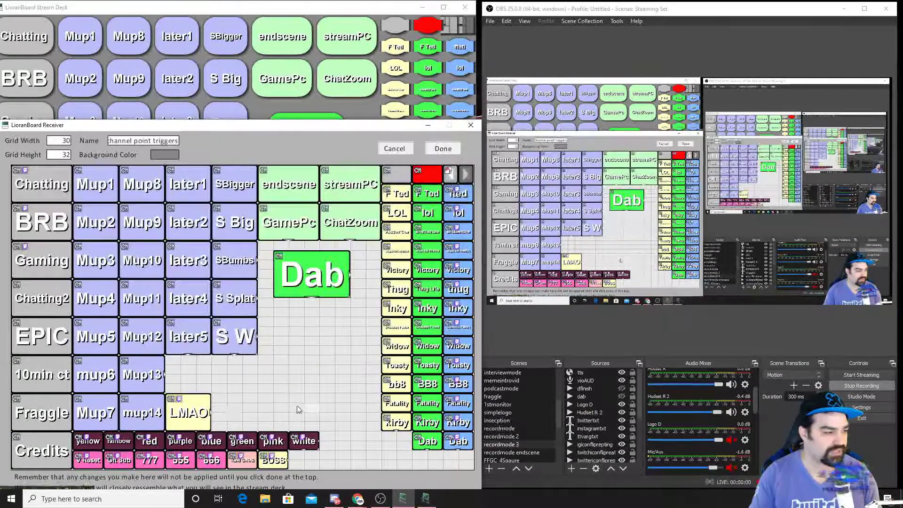
right_click(186, 445)
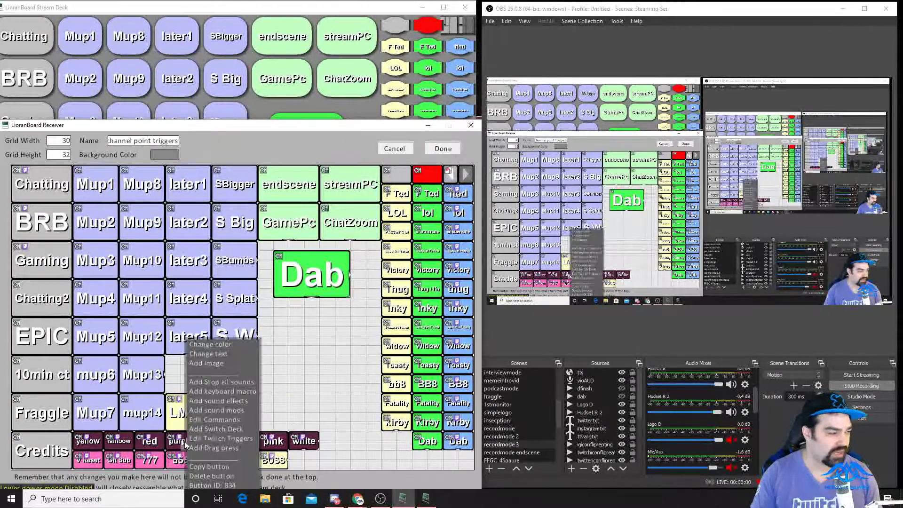
click(230, 420)
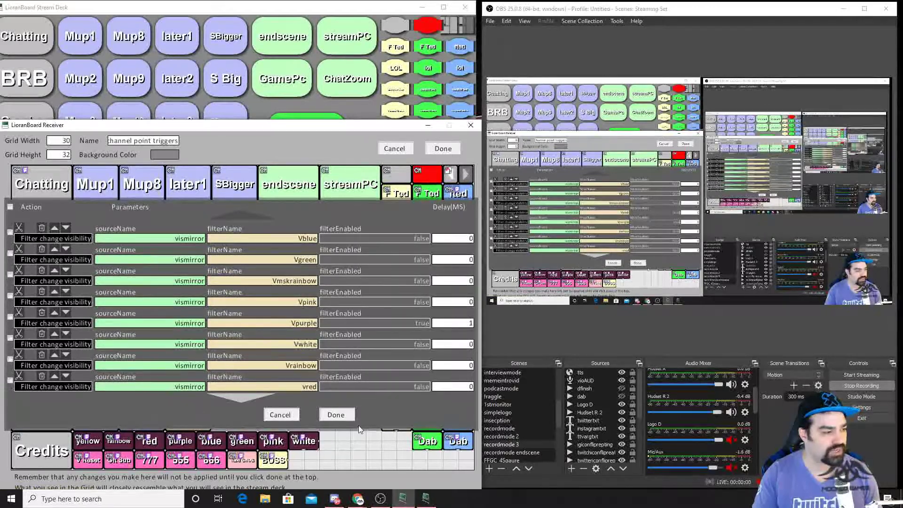
click(337, 415)
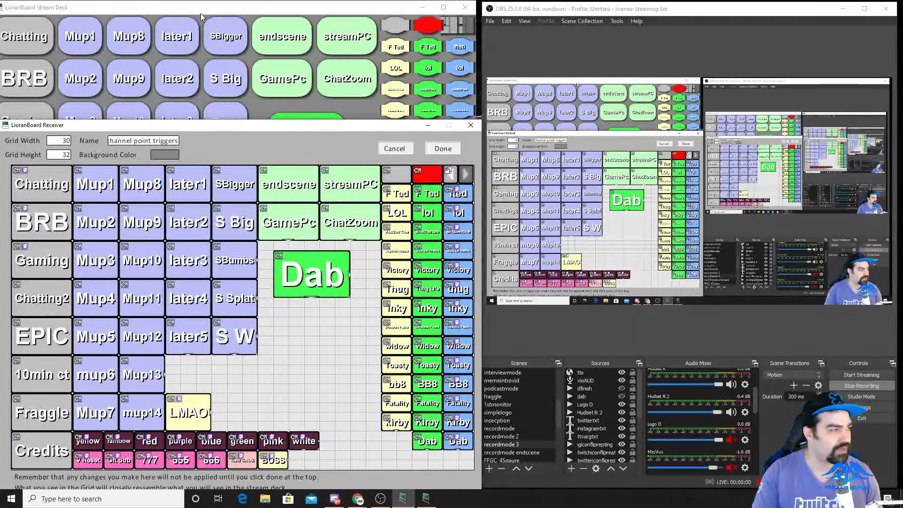
click(179, 30)
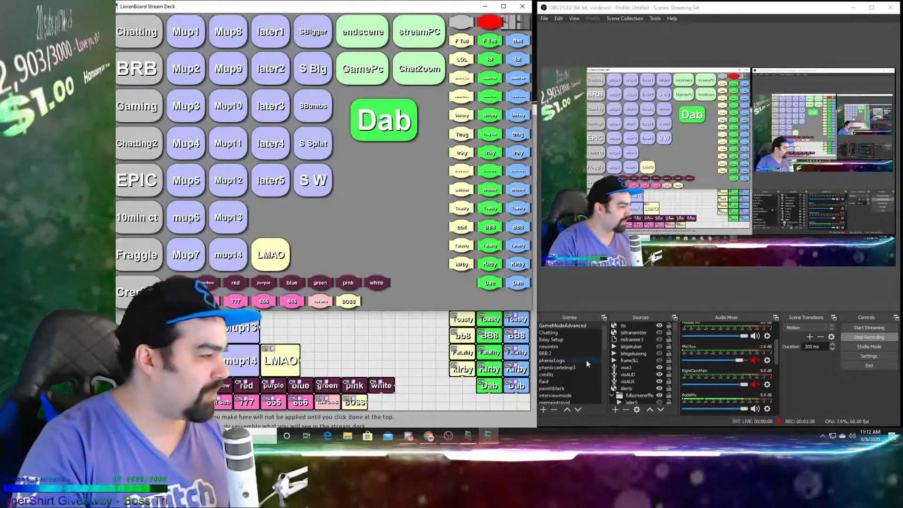
- Open the filters of the 'background W' source in OBS and move the filter window aside
scroll(629, 372, down, 5)
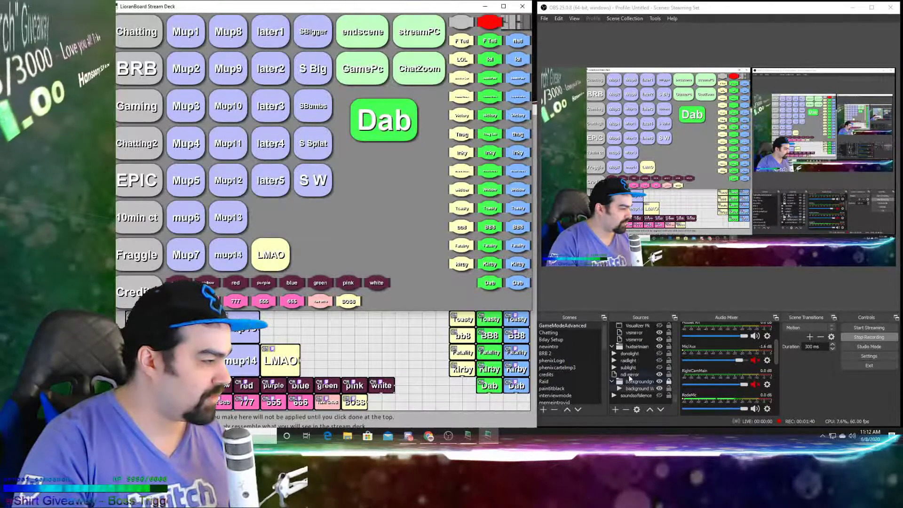
right_click(633, 388)
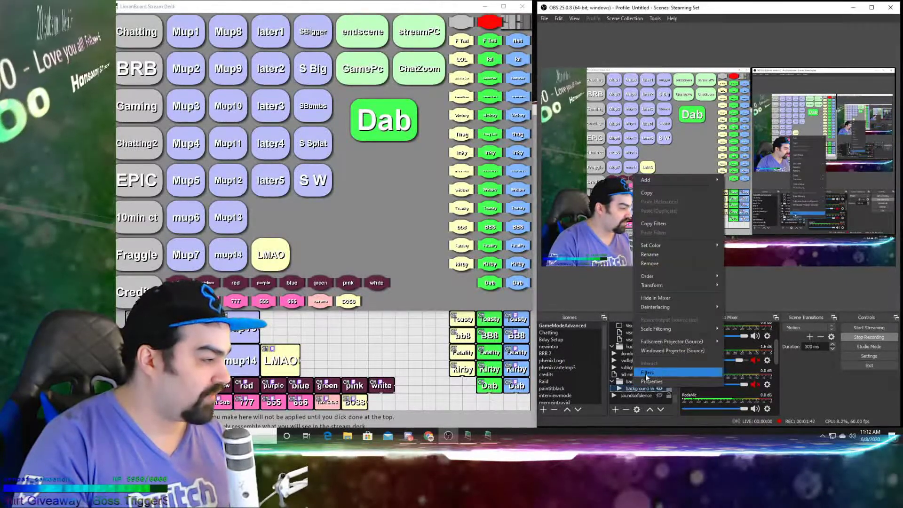
click(645, 373)
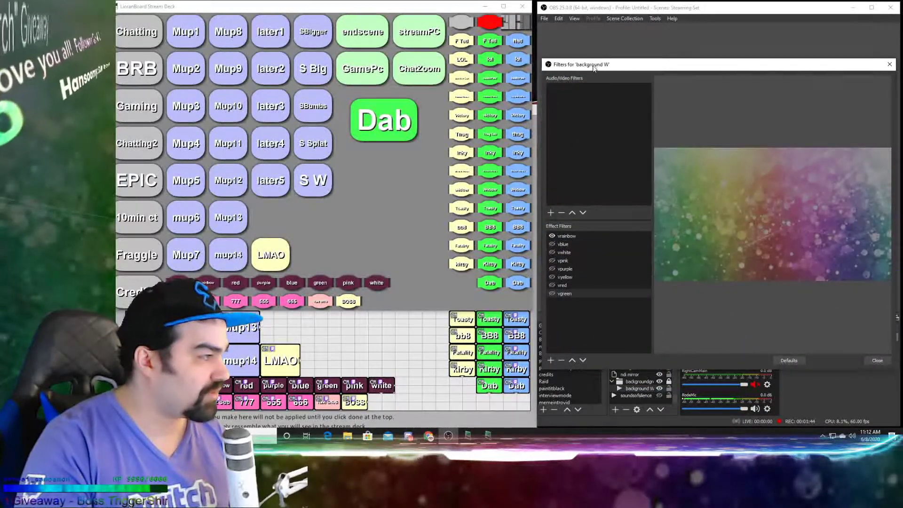
drag(594, 68, 404, 38)
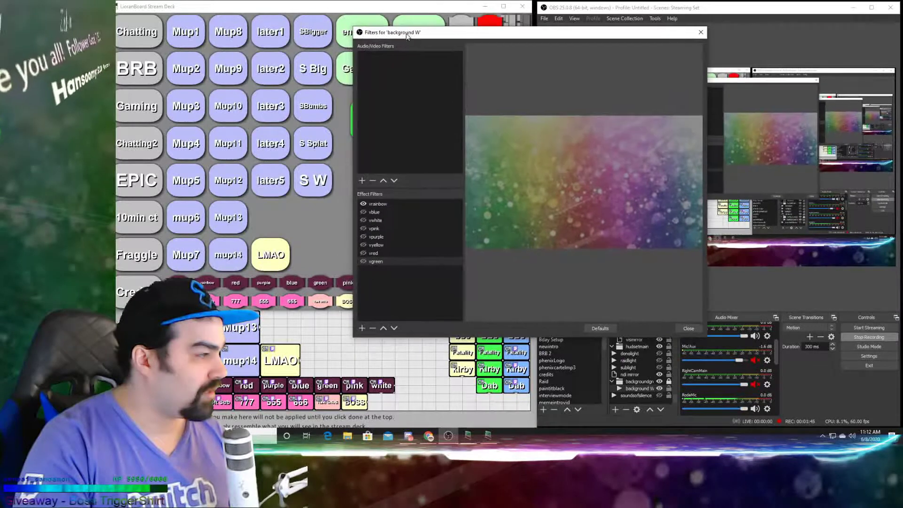
- Disable the vrainbow filter on the background source and enable vpink instead
click(369, 206)
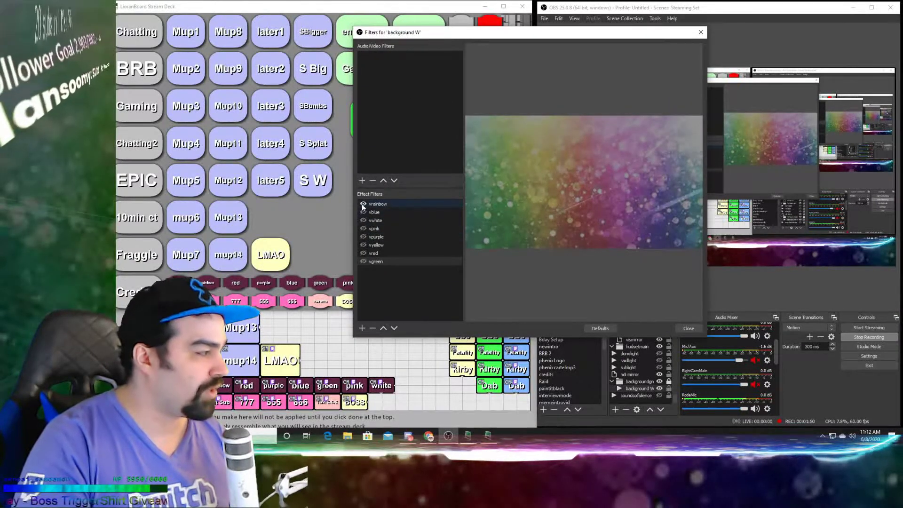
click(363, 206)
click(365, 230)
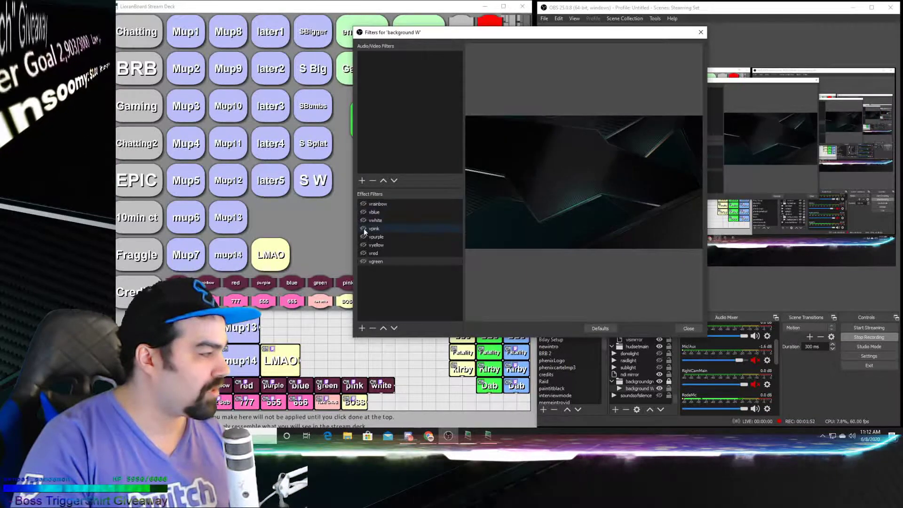
click(364, 228)
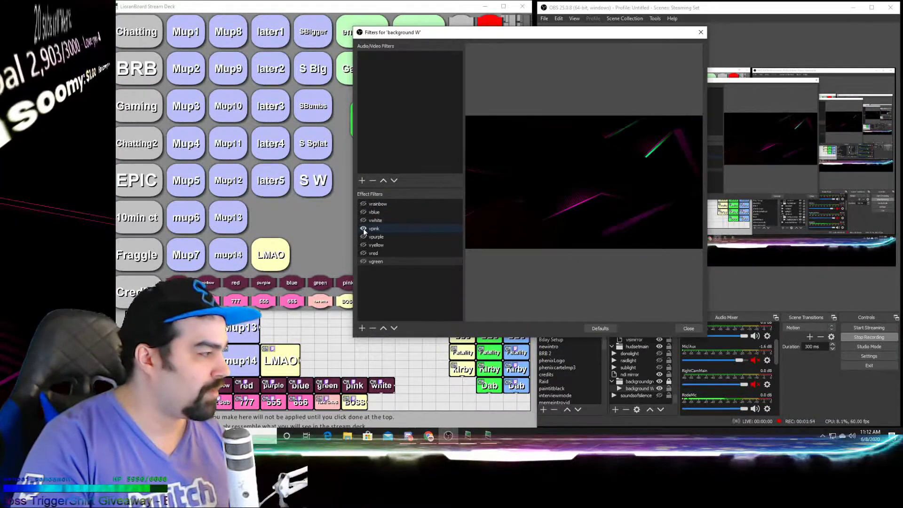
- Turn vpink back off, re-enable vrainbow, and close the background source's filters
click(363, 228)
click(363, 205)
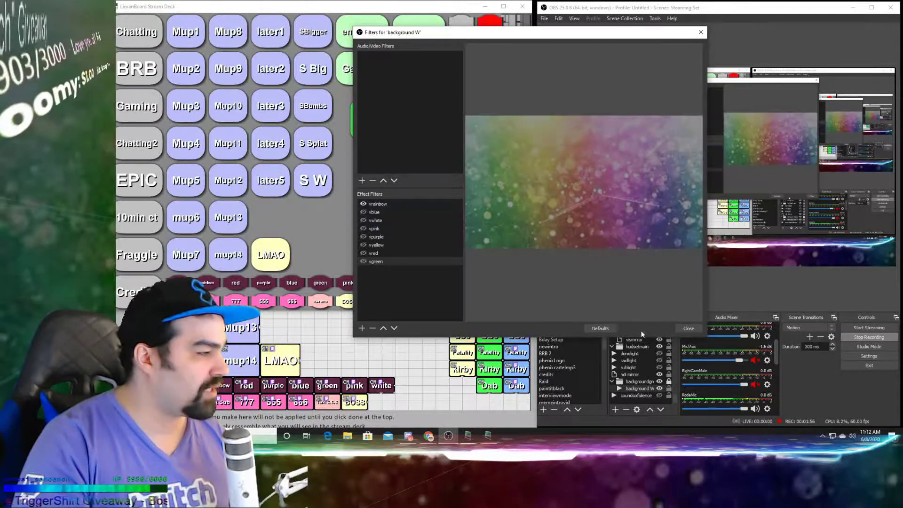
click(685, 330)
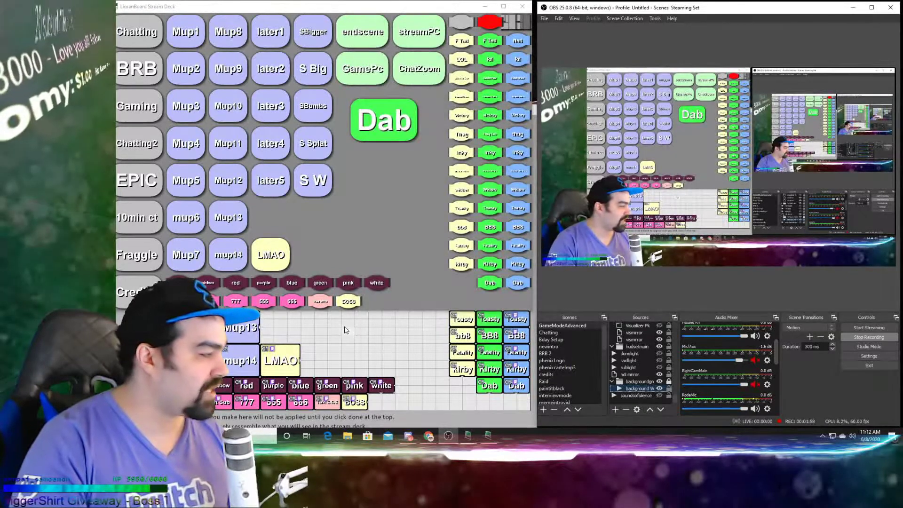
- Trigger the pink colour from the LioranBoard deck and inspect the pink button's Twitch triggers in the receiver
click(346, 283)
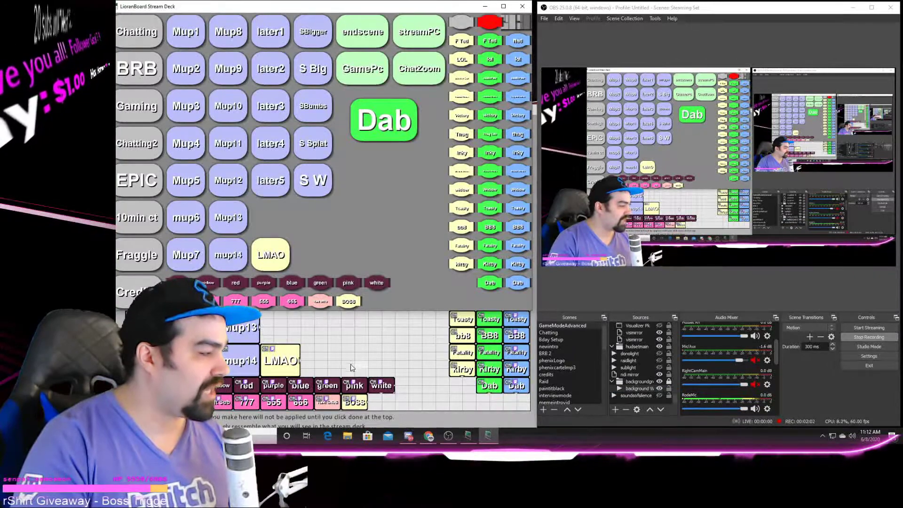
click(359, 387)
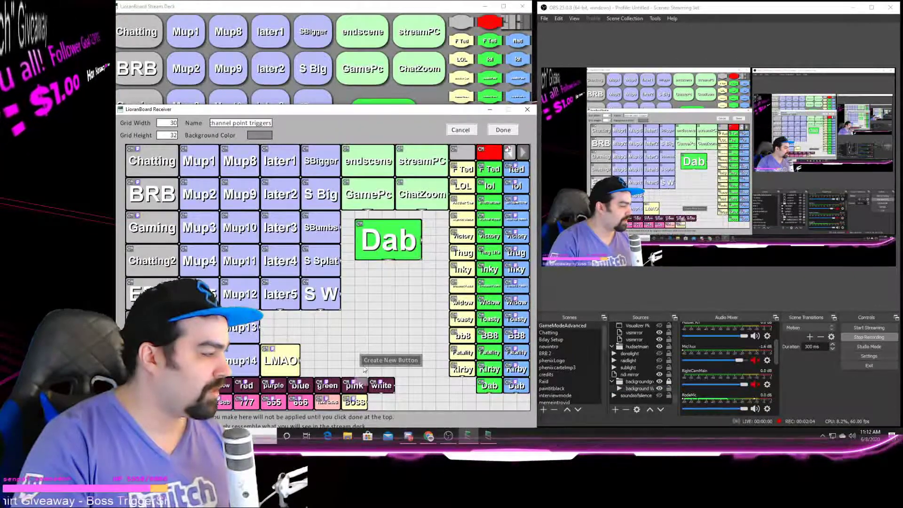
right_click(357, 387)
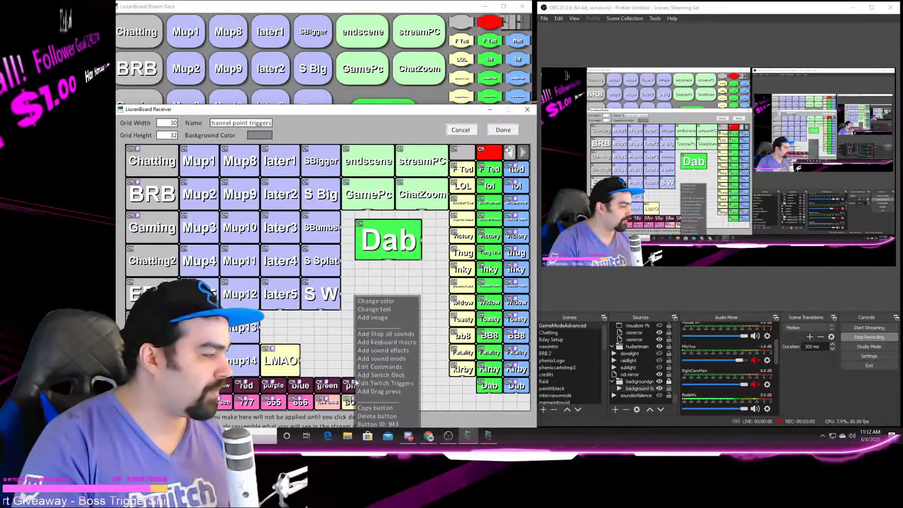
click(399, 383)
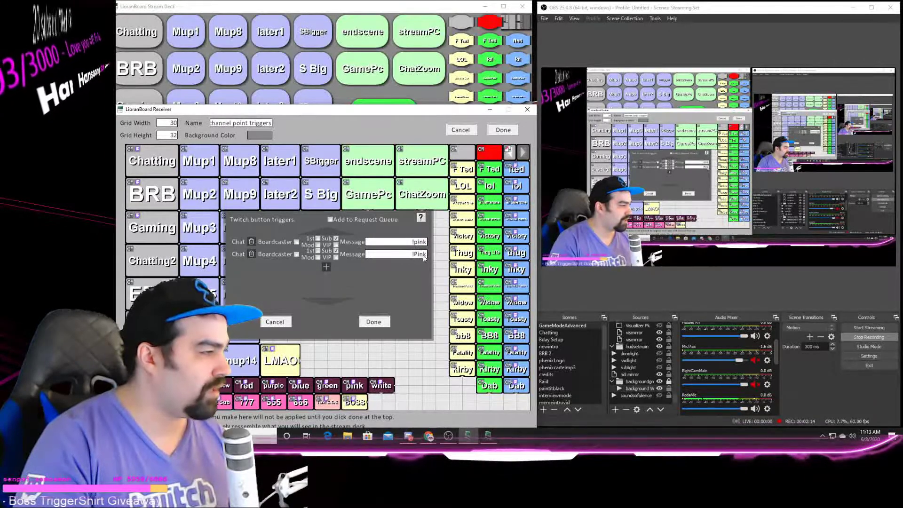
click(374, 322)
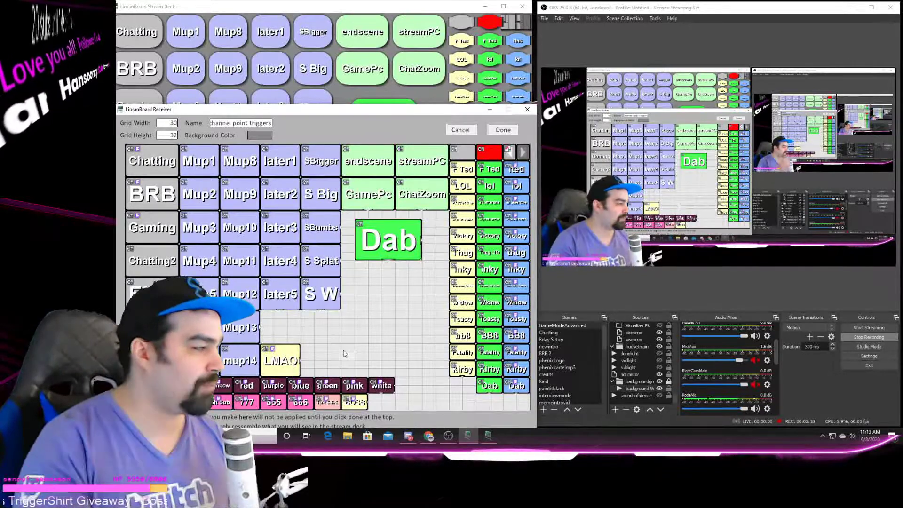
- Return to the stream deck and switch the stream colours through green and blue to purple
click(361, 39)
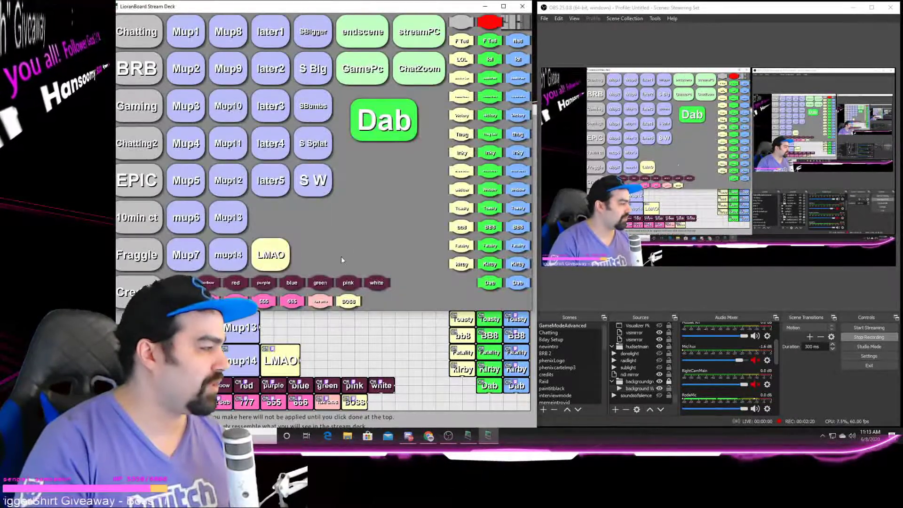
click(317, 284)
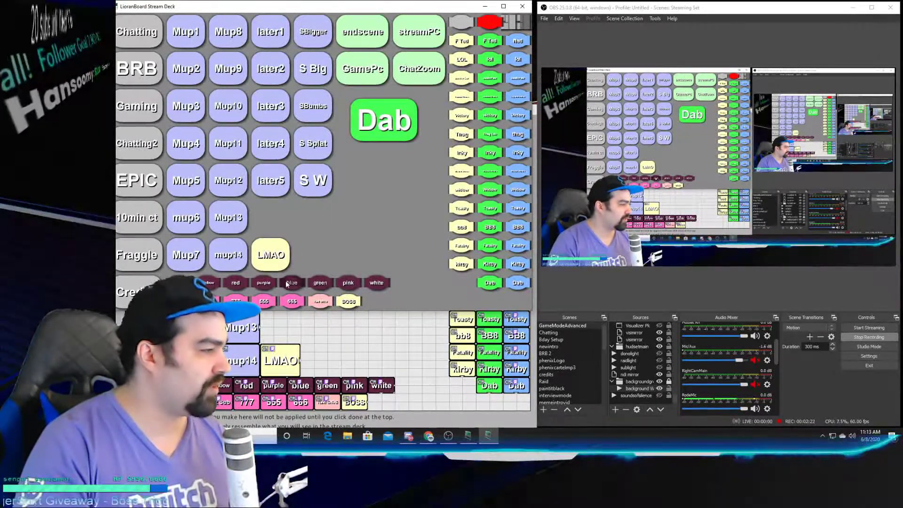
click(271, 283)
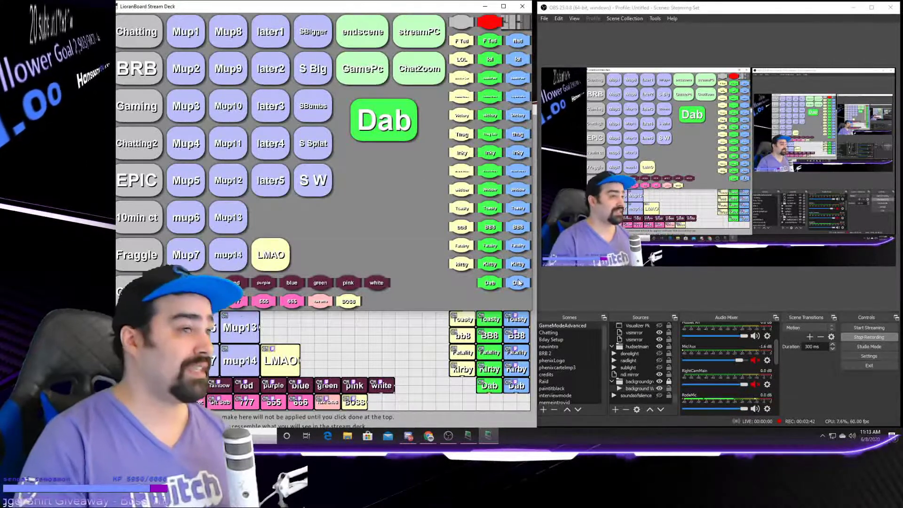
- Inspect the Kirby channel-point button's Twitch triggers in the receiver, close them, and return to the stream deck
click(414, 341)
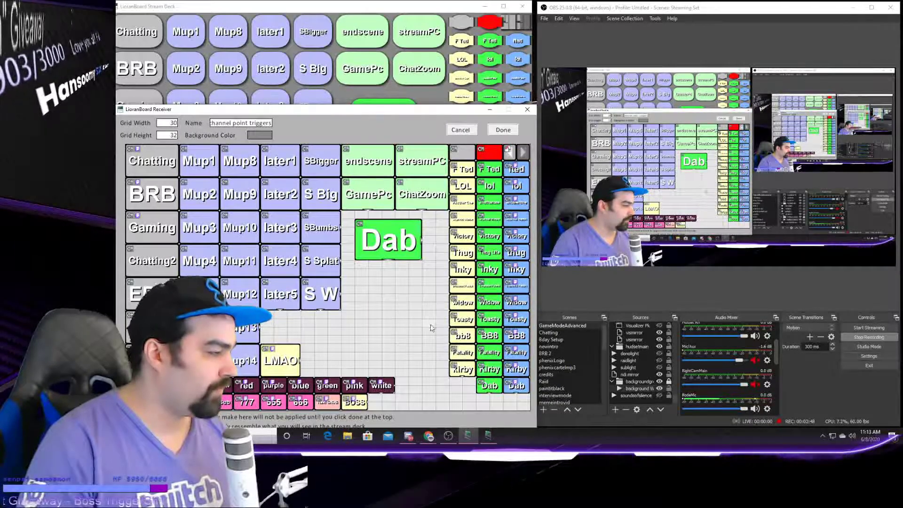
right_click(473, 298)
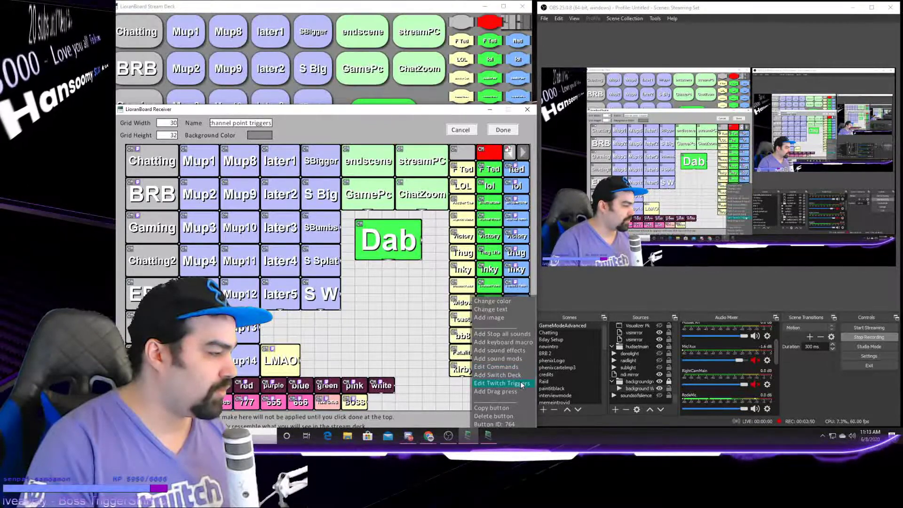
click(521, 384)
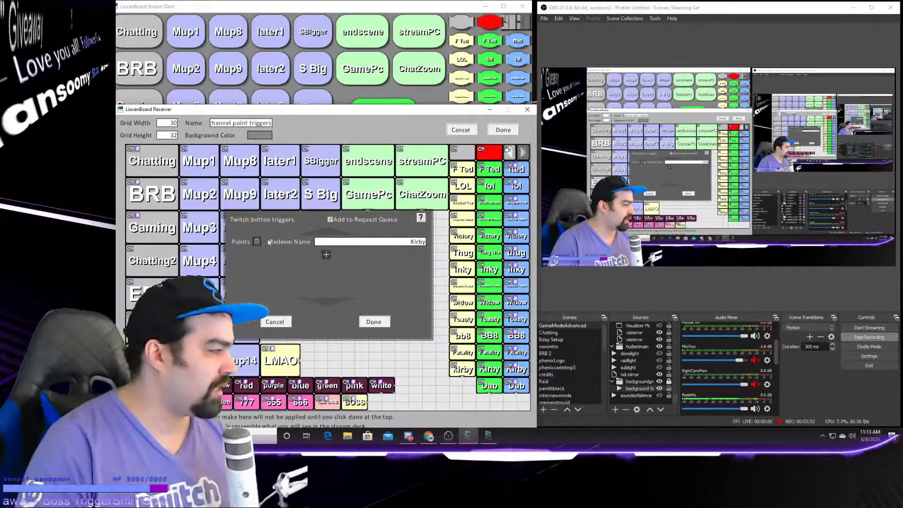
click(374, 322)
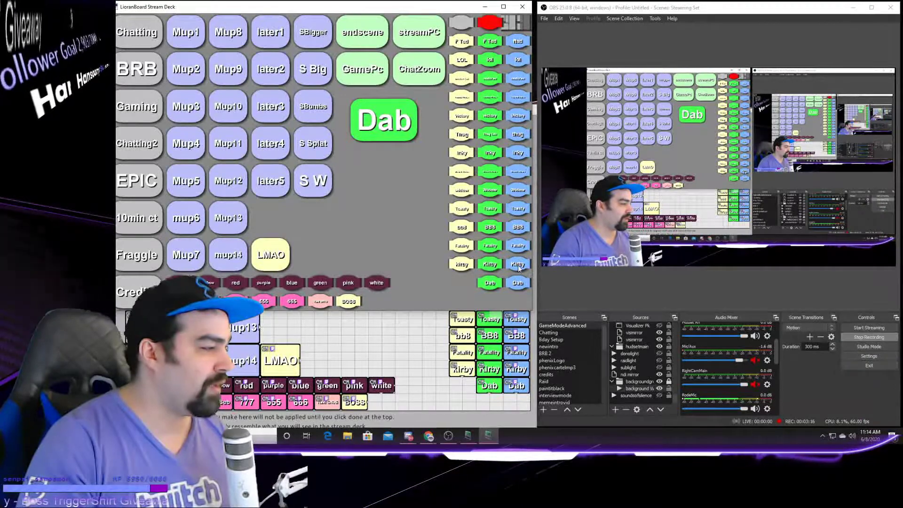
click(519, 209)
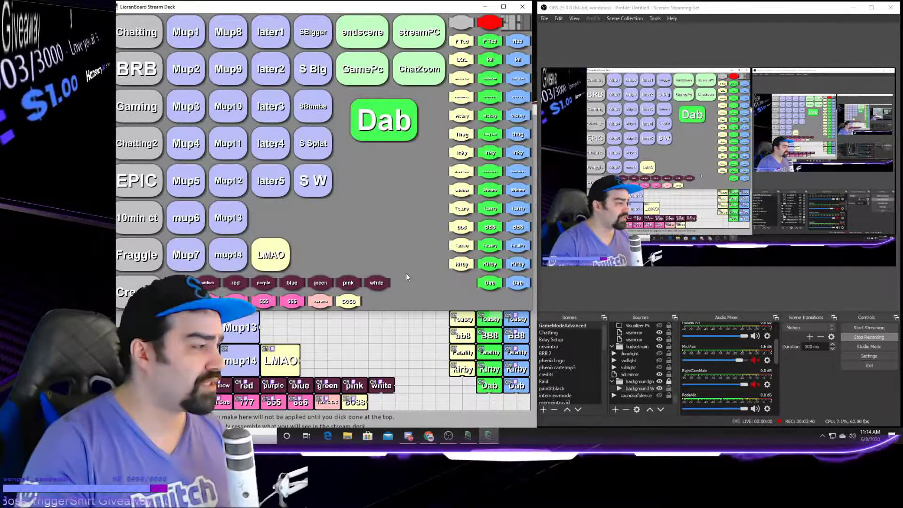
- Open the 777 button's commands in the receiver and review the whole list through the last chat message
click(397, 347)
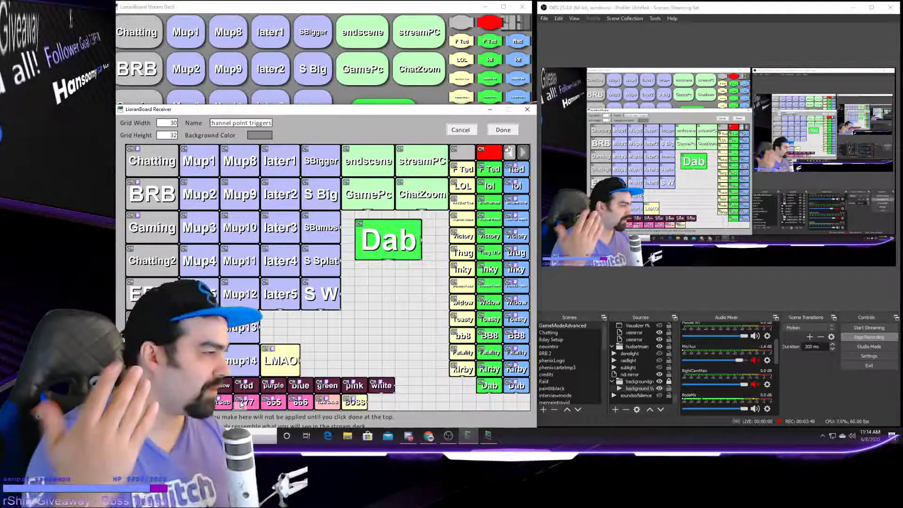
click(361, 327)
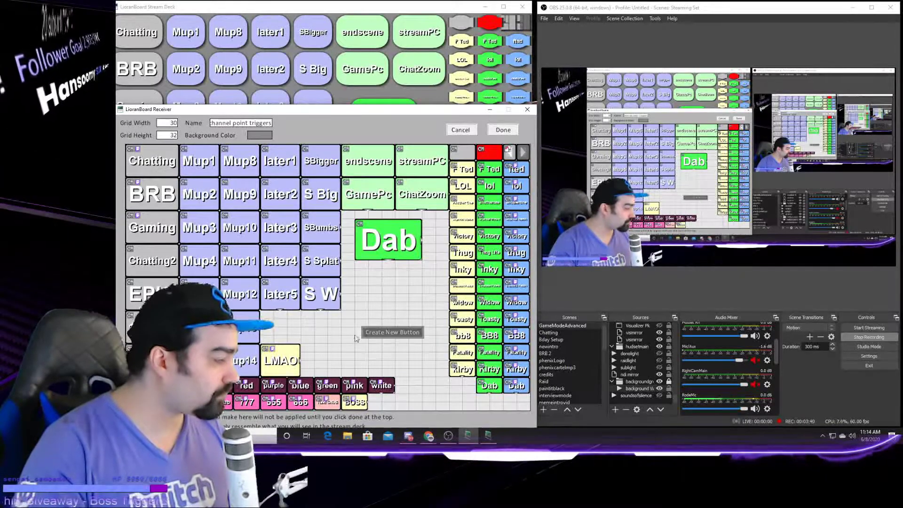
right_click(246, 403)
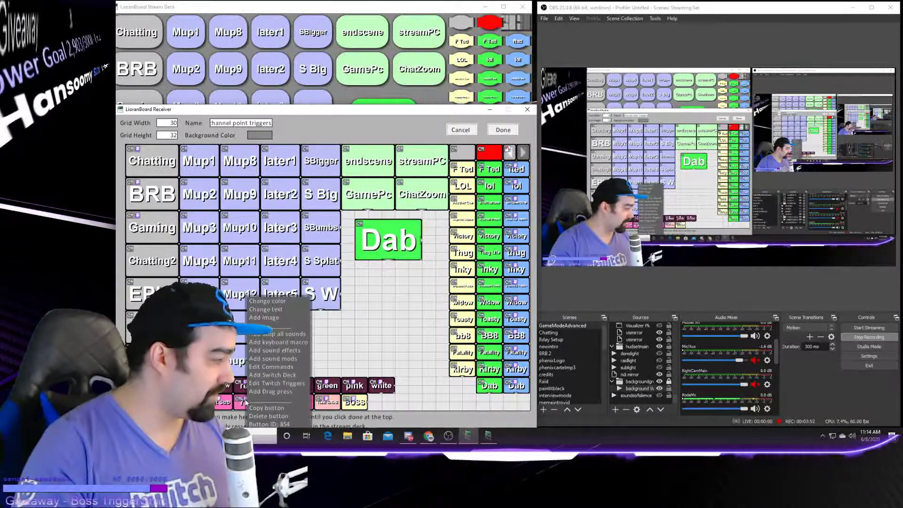
click(279, 366)
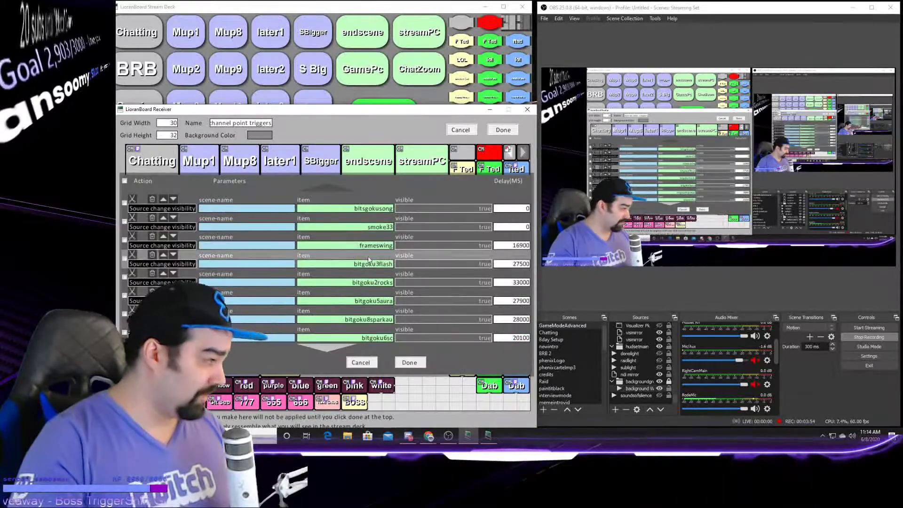
scroll(366, 250, down, 5)
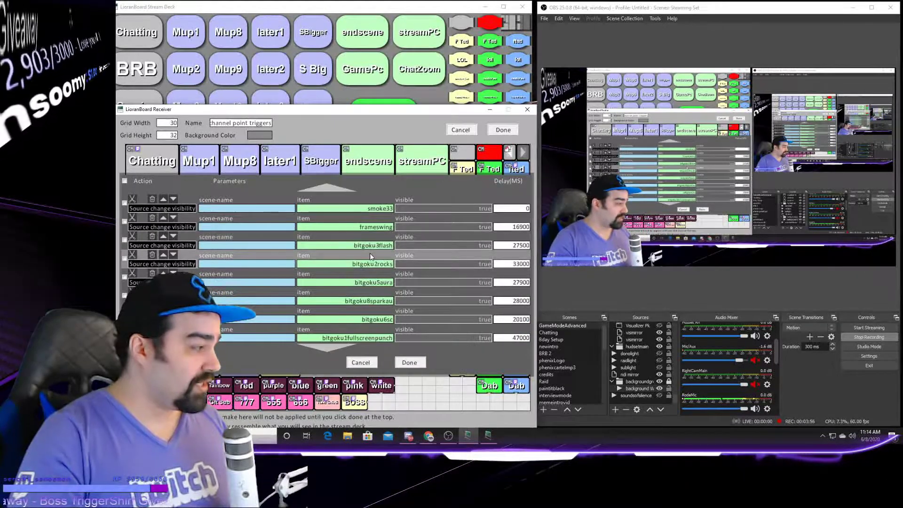
scroll(369, 254, down, 3)
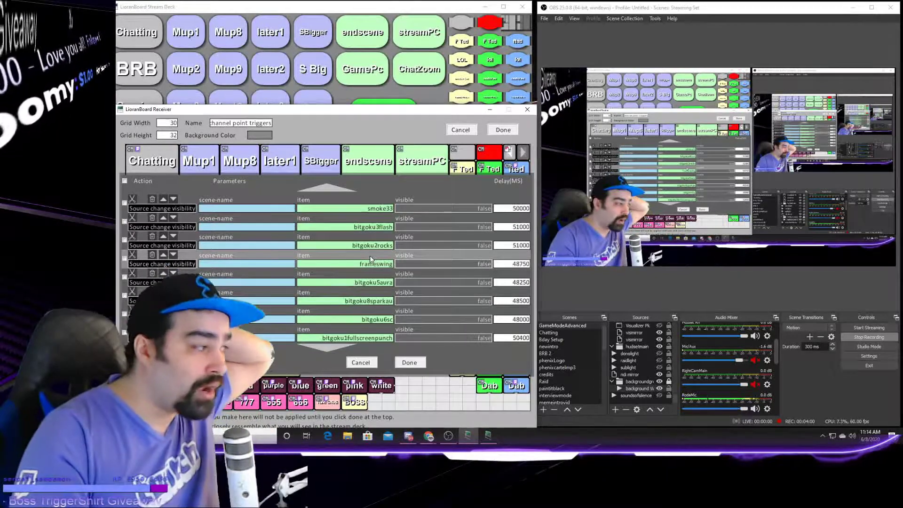
scroll(370, 256, down, 5)
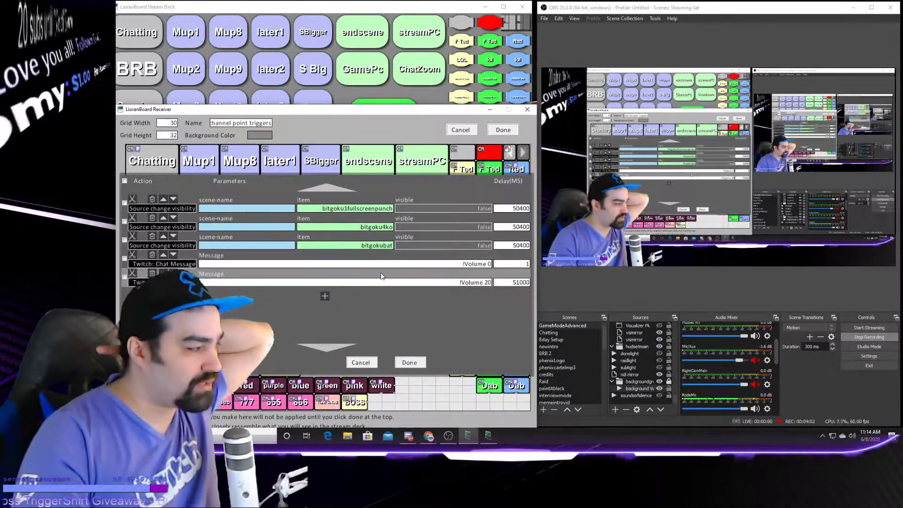
click(409, 362)
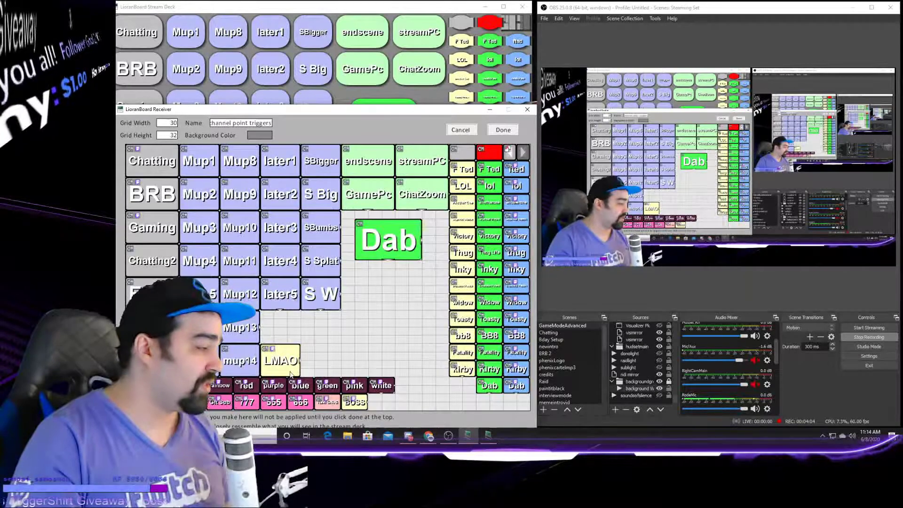
- Inspect the 777 button's Twitch bits trigger, close it, and bring the stream deck back to the front
right_click(260, 399)
click(282, 379)
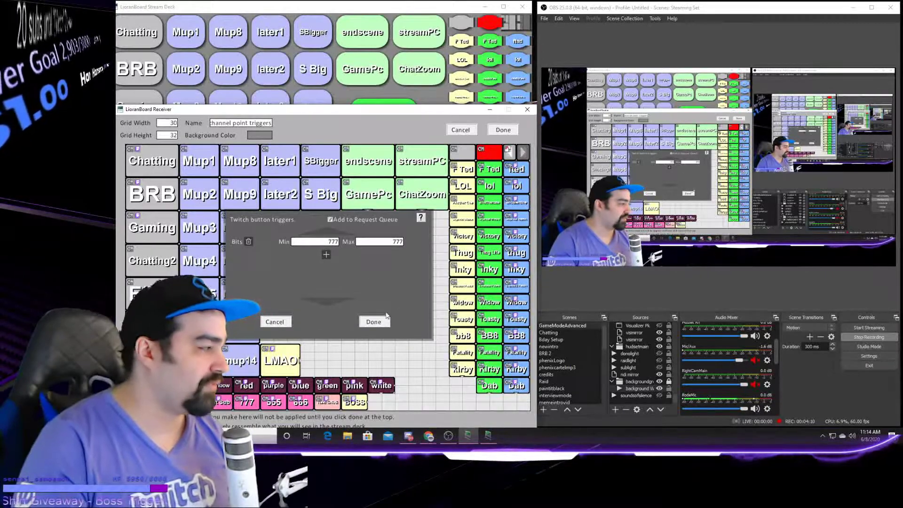
click(377, 322)
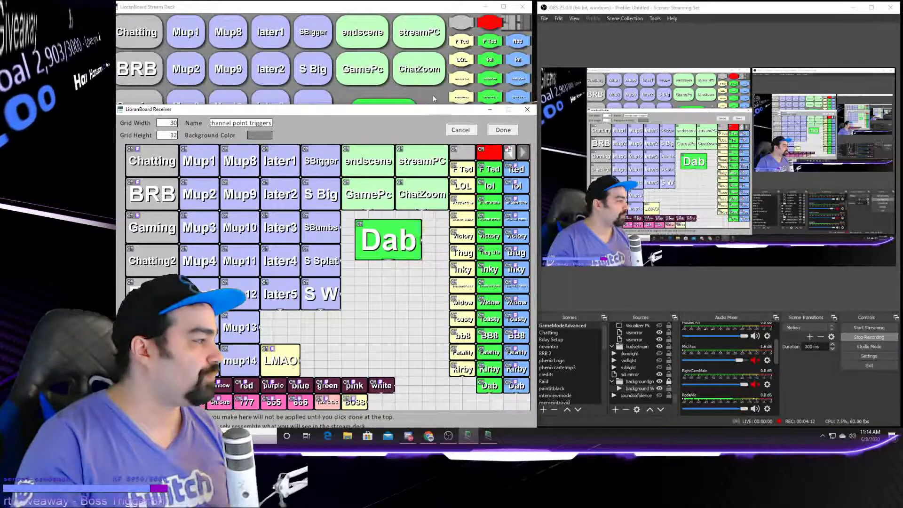
click(386, 10)
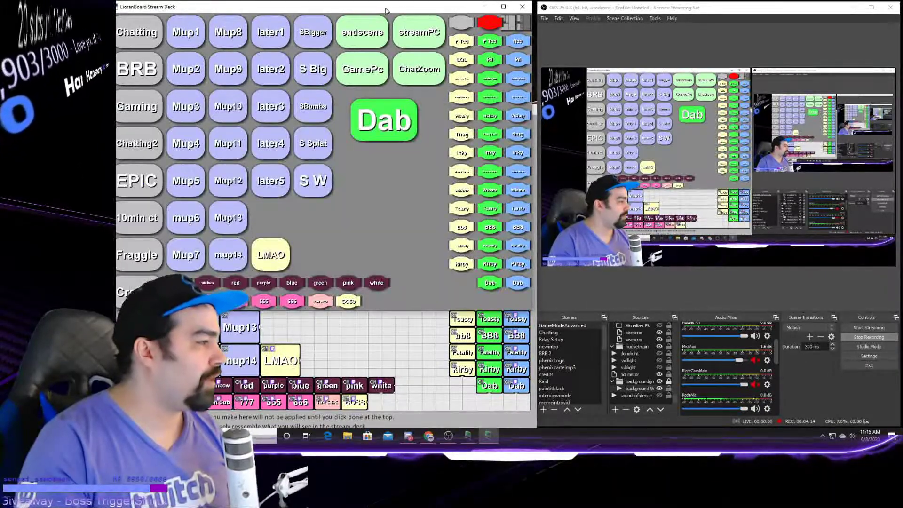